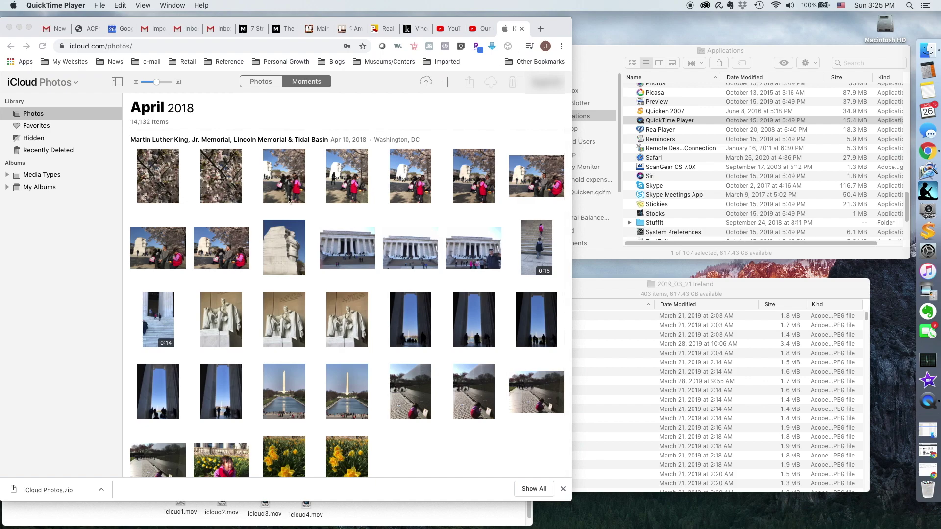
# Select the eleven DC photos, from the MLK statue to the dark columns, download them, and open the folder
pyautogui.click(280, 224)
pyautogui.click(288, 246)
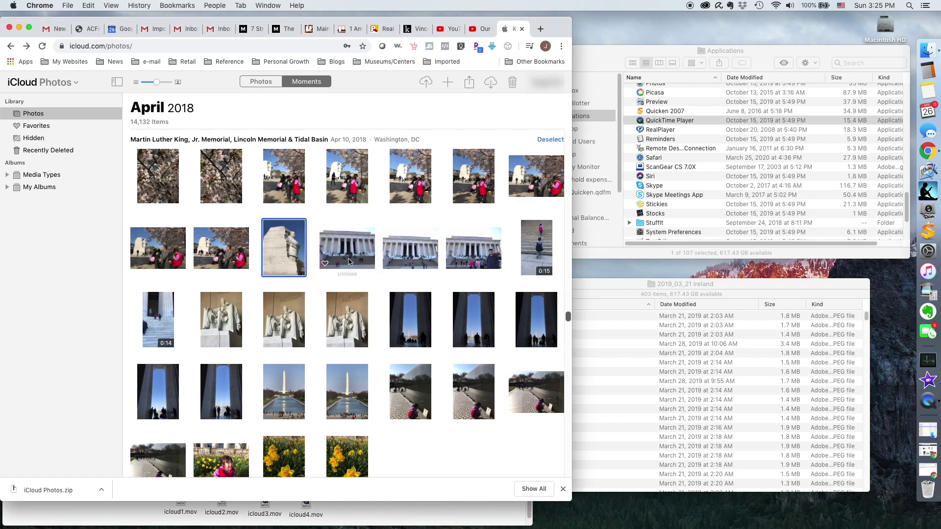
pyautogui.keyDown('super'); pyautogui.click(363, 262); pyautogui.keyUp('super')
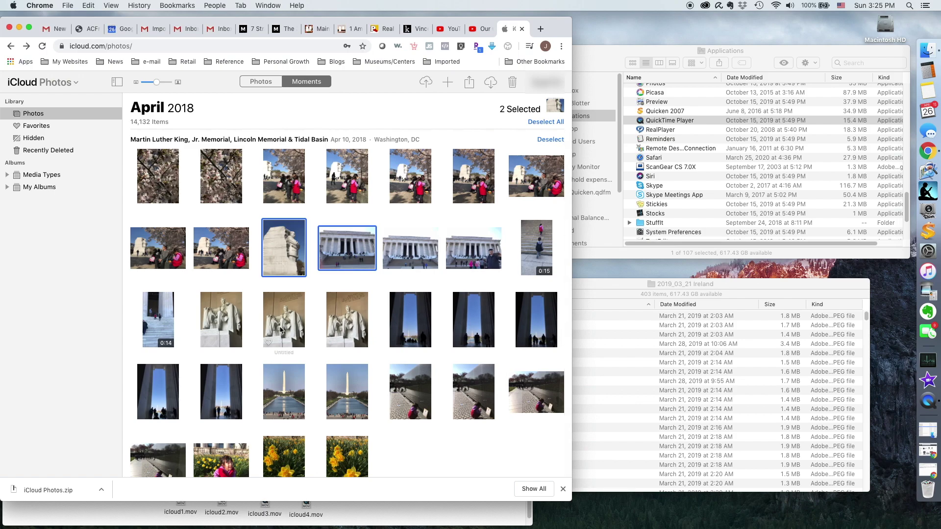
pyautogui.keyDown('shift'); pyautogui.click(298, 338); pyautogui.keyUp('shift')
pyautogui.keyDown('shift'); pyautogui.click(419, 333); pyautogui.keyUp('shift')
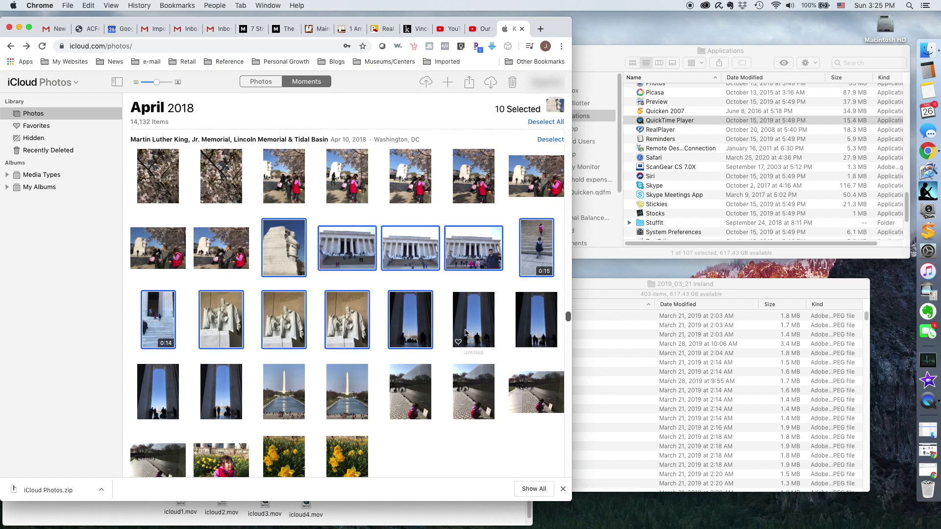
pyautogui.keyDown('shift'); pyautogui.click(469, 333); pyautogui.keyUp('shift')
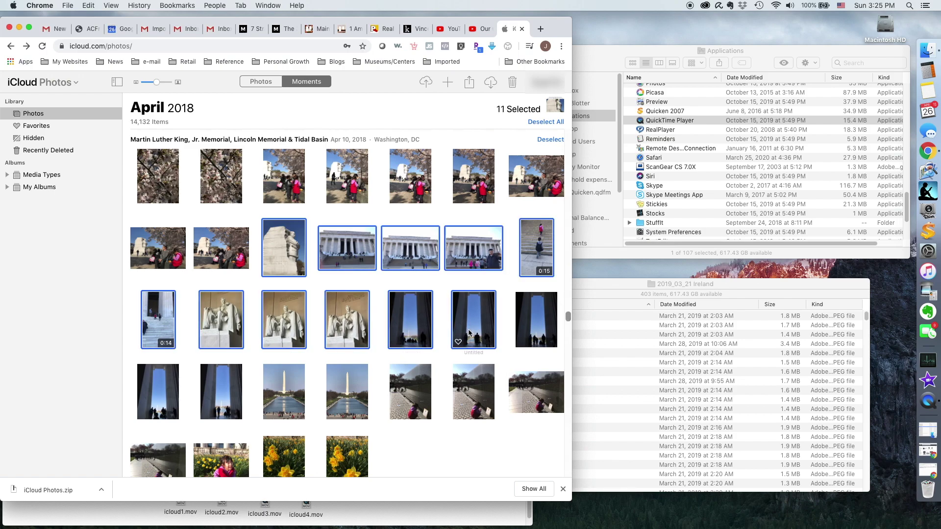
pyautogui.click(491, 84)
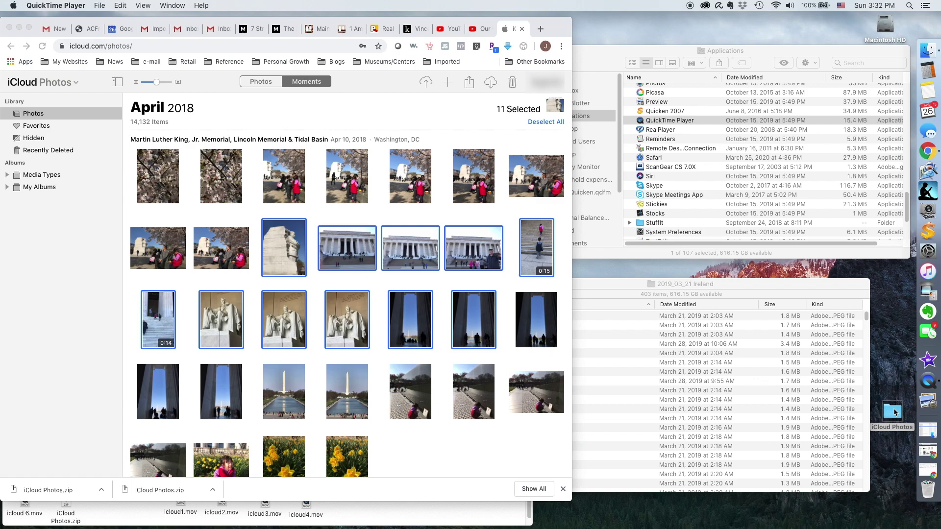
pyautogui.doubleClick(893, 411)
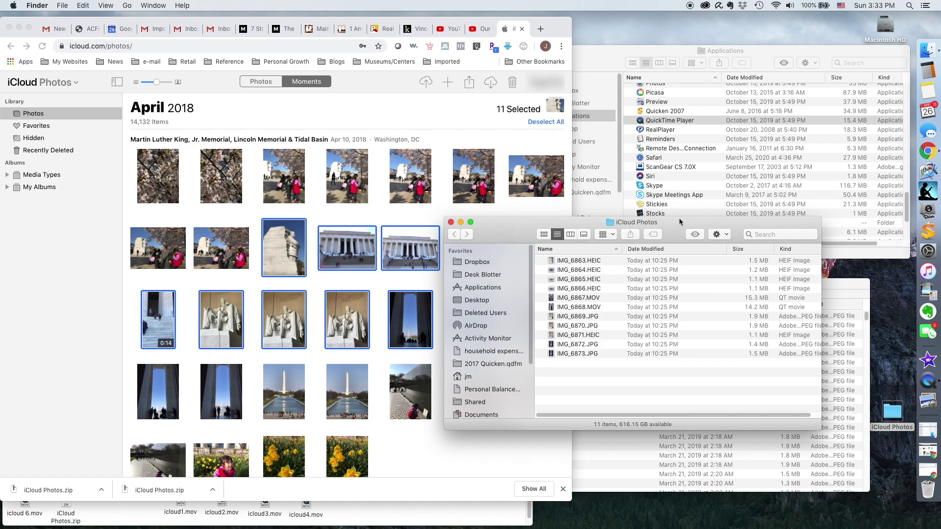
# Open IMG_6863–IMG_6866.HEIC and IMG_6871.HEIC together in Preview
pyautogui.click(588, 264)
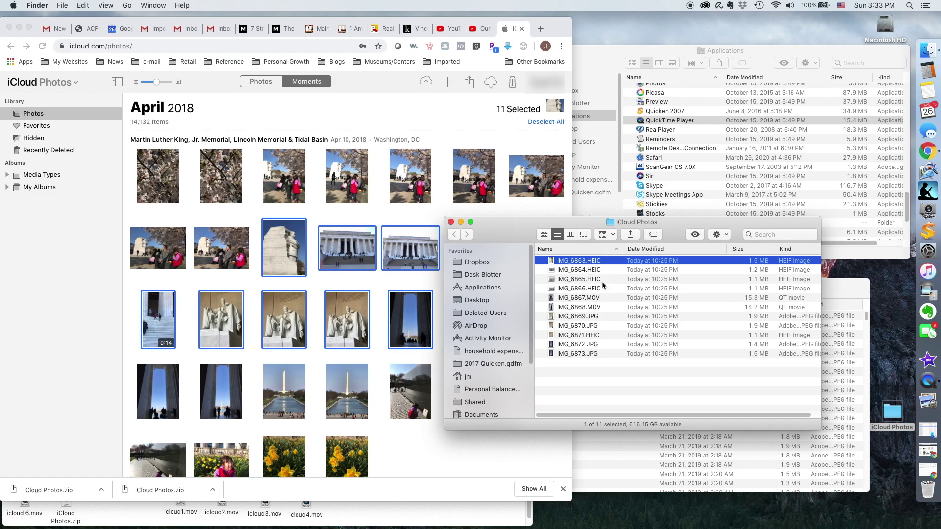
pyautogui.keyDown('shift'); pyautogui.click(597, 291); pyautogui.keyUp('shift')
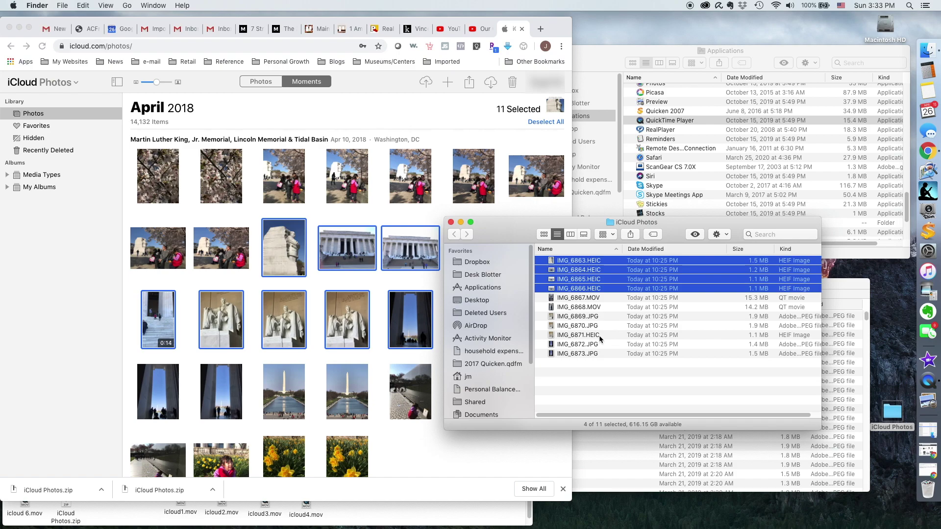
pyautogui.keyDown('super'); pyautogui.click(599, 335); pyautogui.keyUp('super')
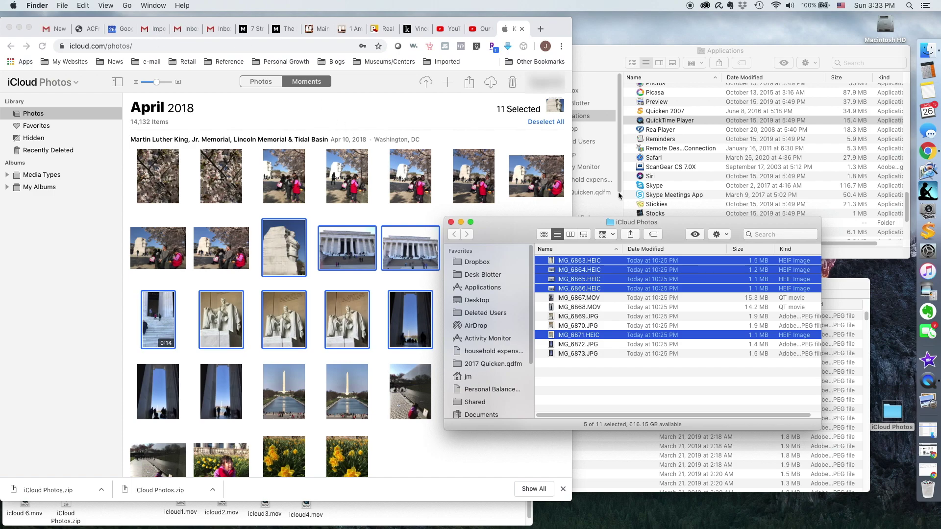
pyautogui.rightClick(643, 287)
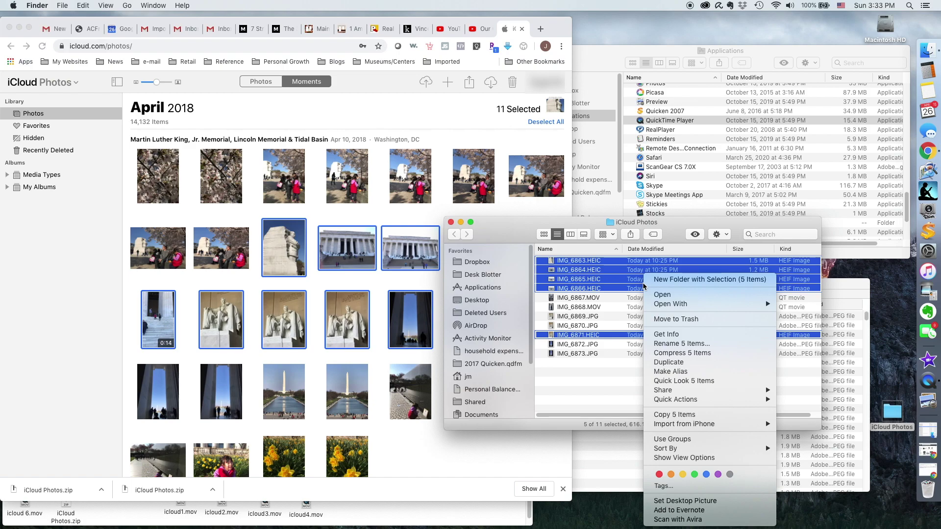
pyautogui.moveTo(686, 305)
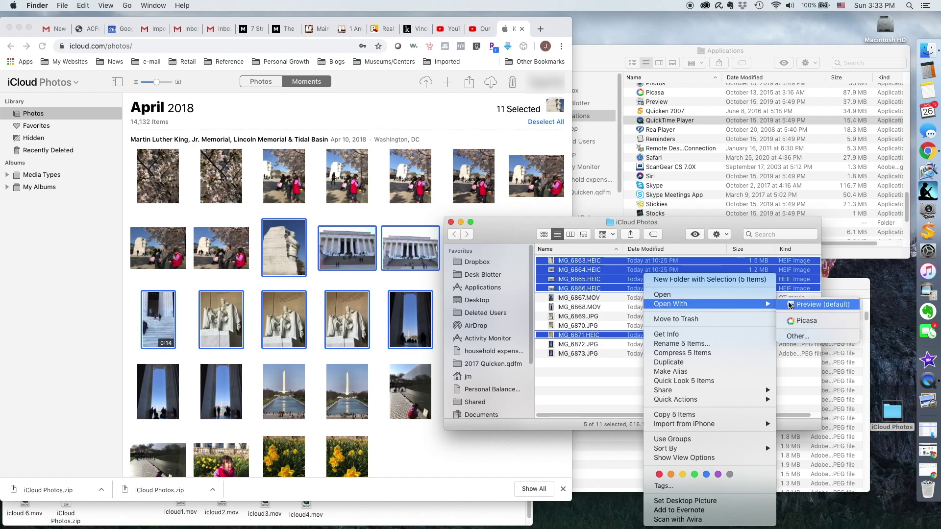
pyautogui.click(818, 304)
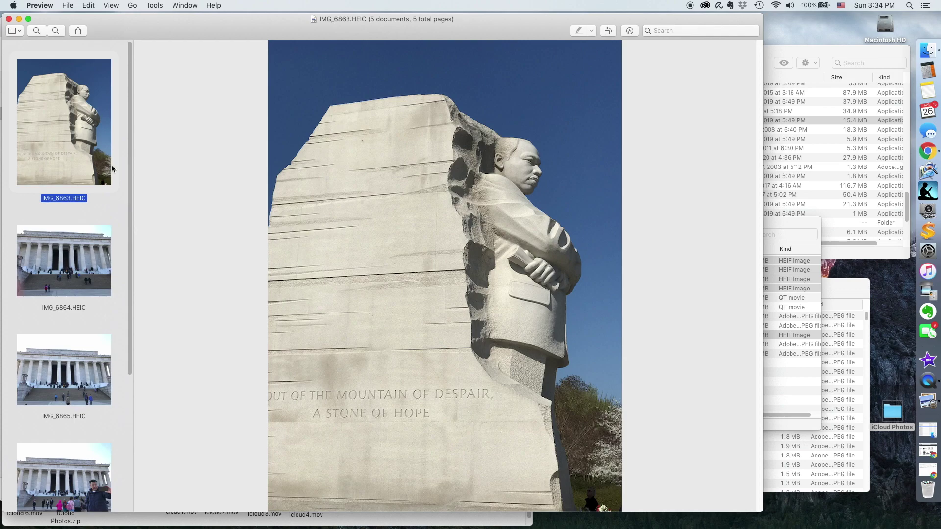
# Select all five images in Preview and choose Export Selected Images
pyautogui.click(88, 5)
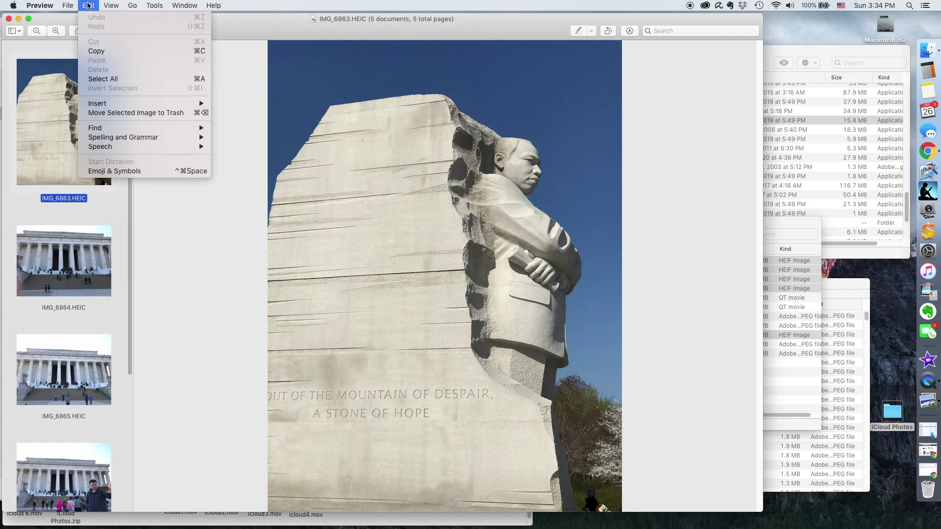
pyautogui.click(124, 79)
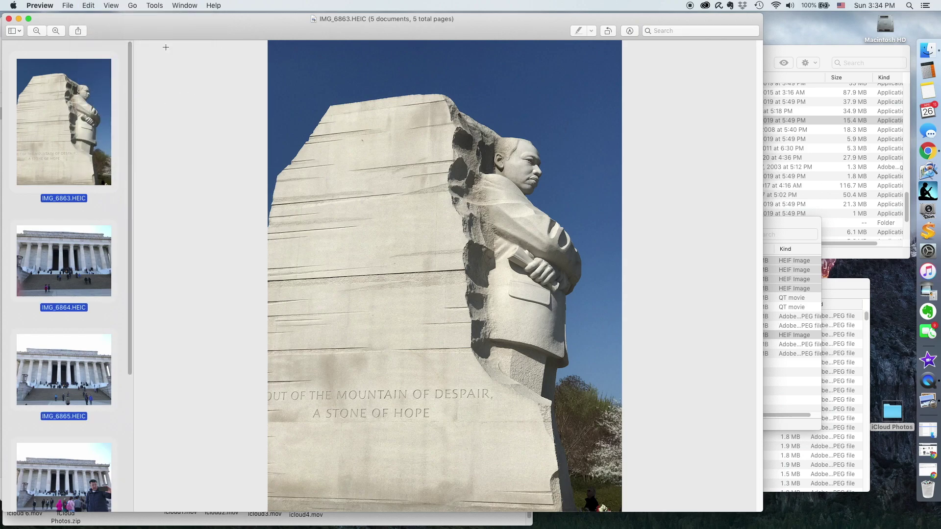
pyautogui.click(66, 5)
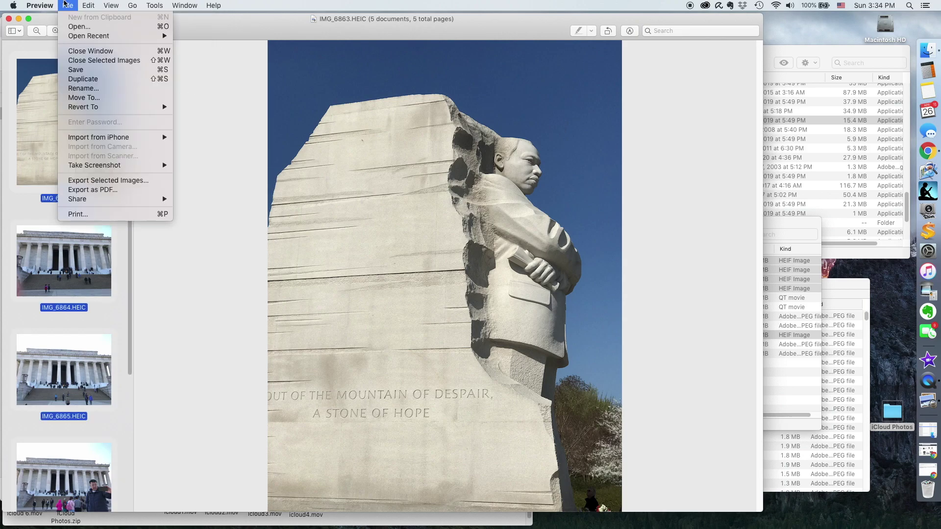
pyautogui.click(151, 182)
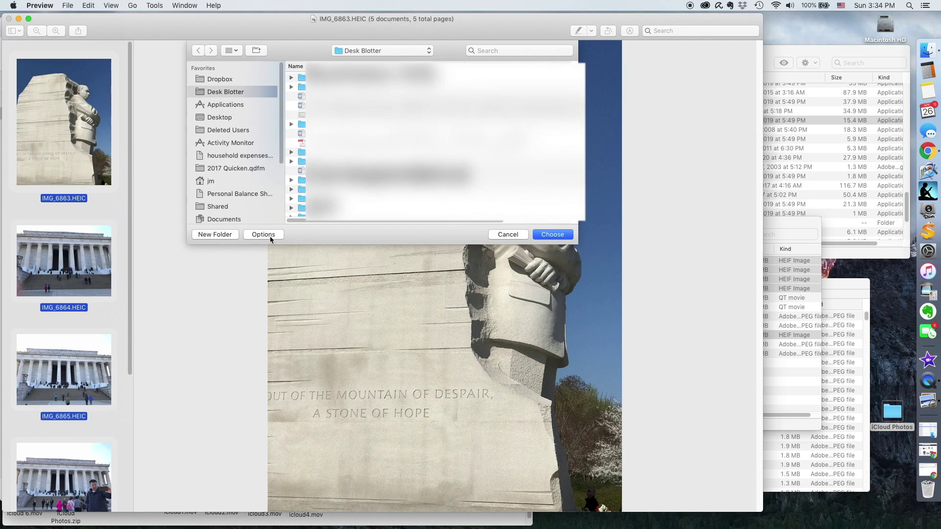
# Export the five images in JPEG format into the iCloud Photos folder
pyautogui.click(234, 117)
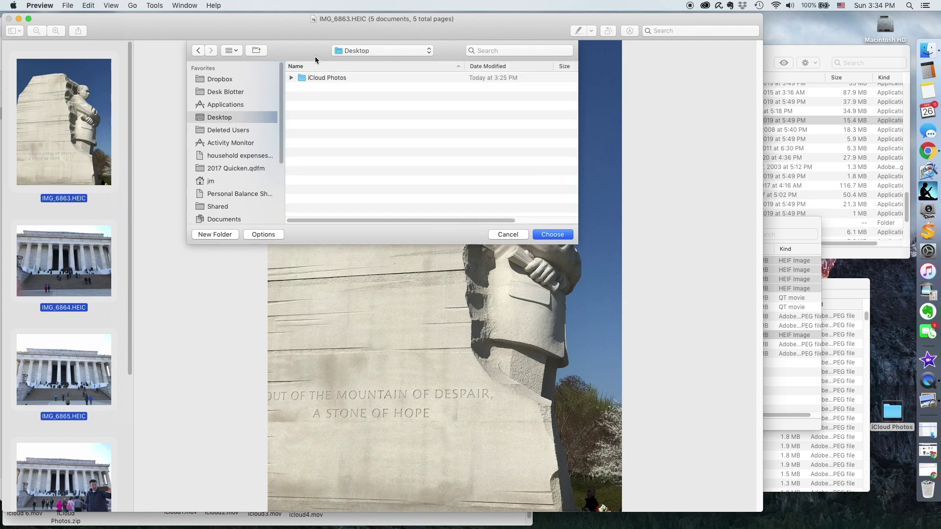
pyautogui.doubleClick(326, 78)
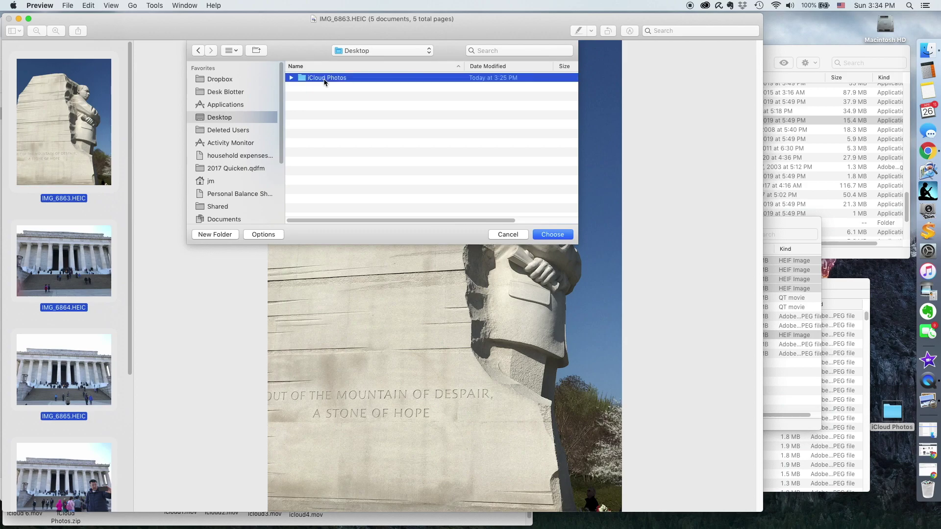
pyautogui.click(263, 235)
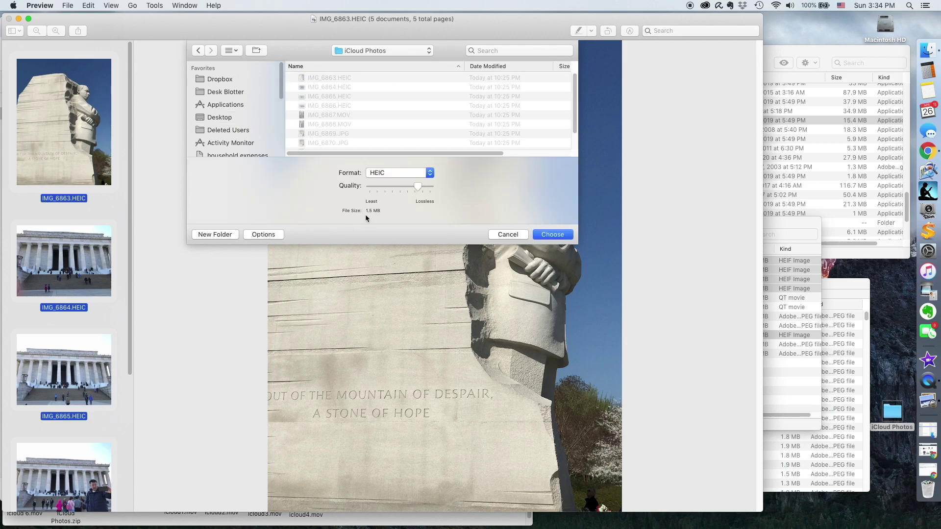
pyautogui.click(410, 175)
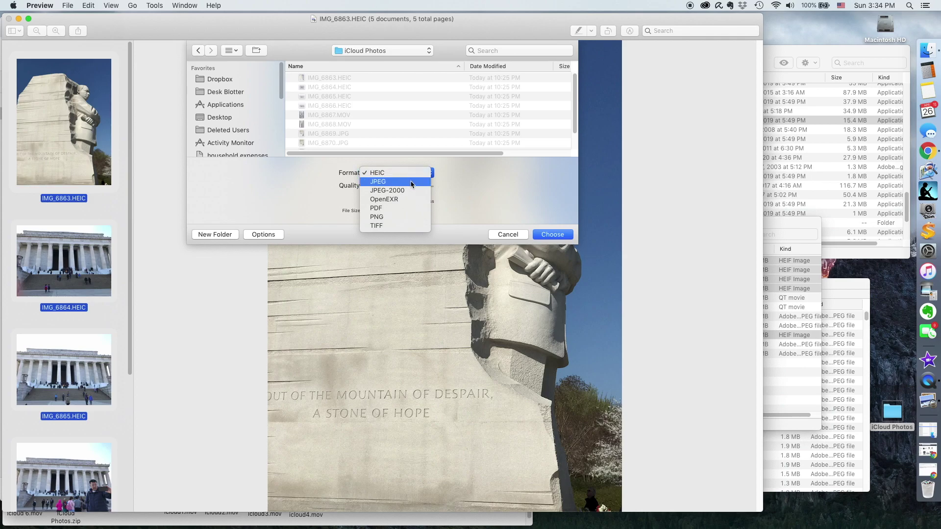
pyautogui.click(412, 182)
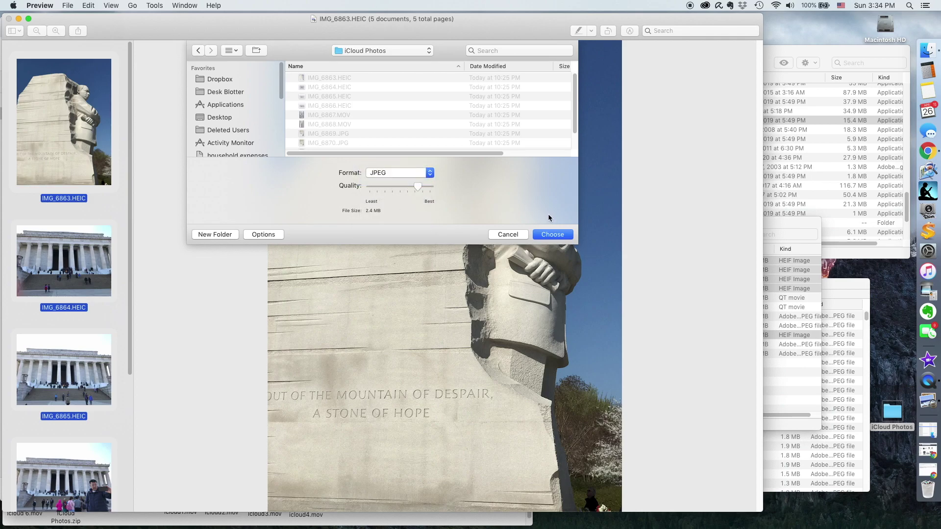
pyautogui.click(552, 235)
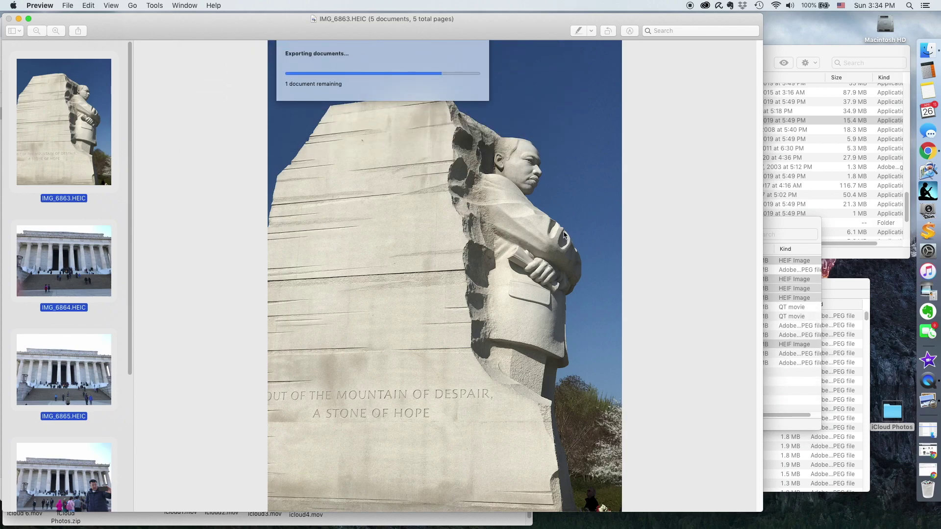
pyautogui.click(784, 221)
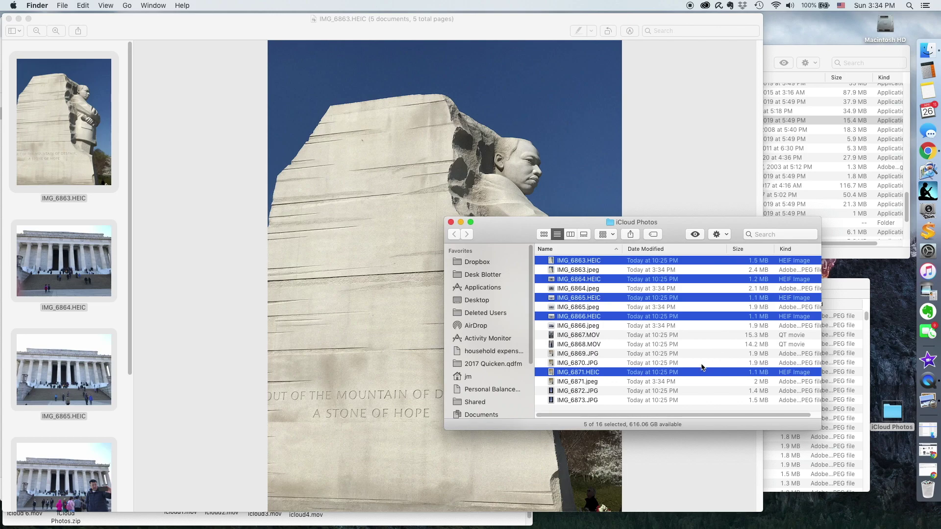
# Sort the iCloud Photos folder by Kind and select the new IMG_6863–IMG_6866 jpeg copies
pyautogui.click(787, 250)
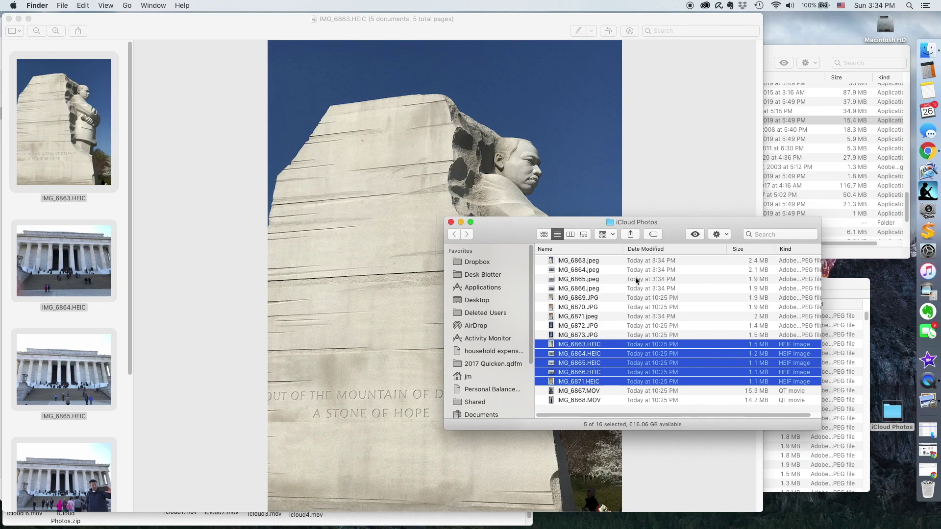
pyautogui.click(640, 262)
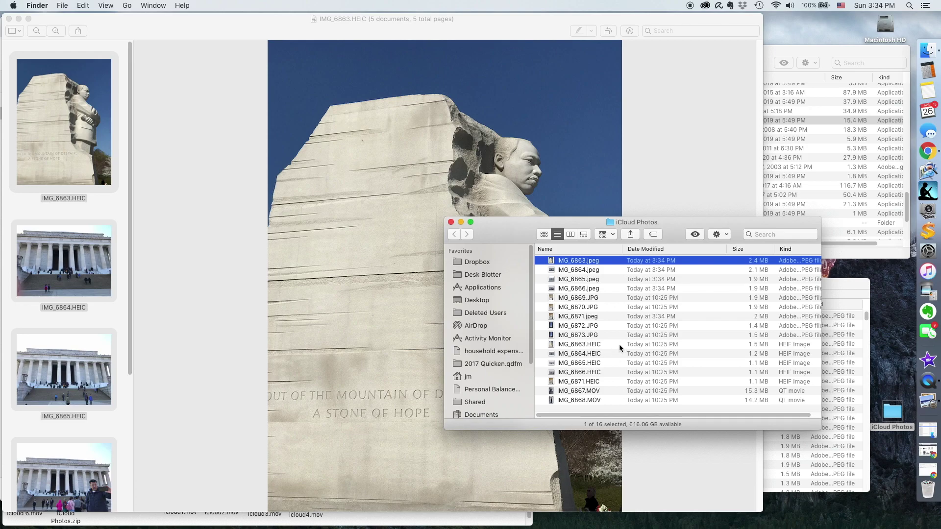
pyautogui.keyDown('shift'); pyautogui.click(639, 291); pyautogui.keyUp('shift')
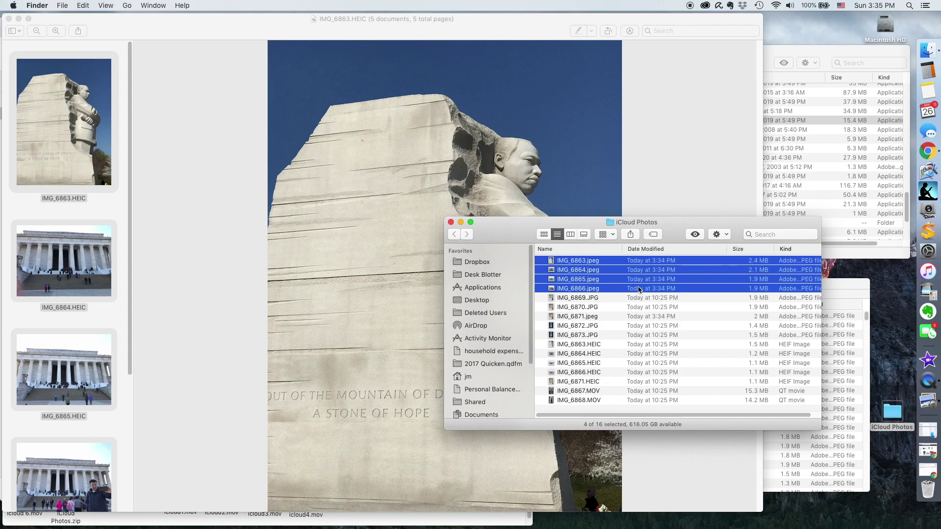
pyautogui.click(642, 306)
pyautogui.click(644, 298)
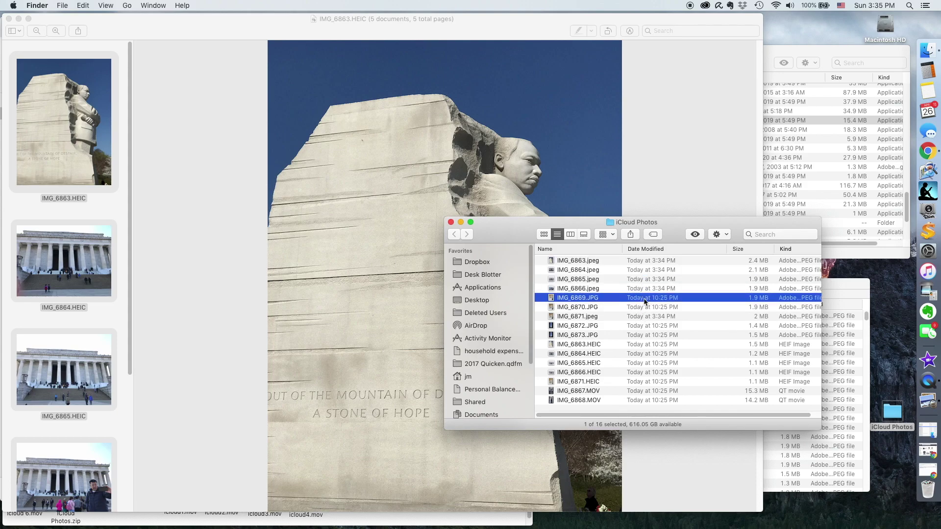
pyautogui.click(642, 261)
pyautogui.click(643, 270)
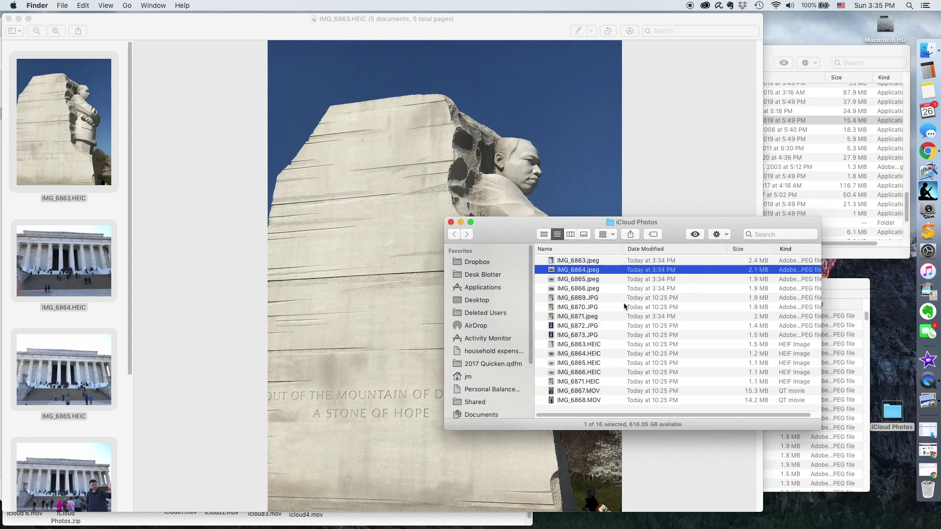
pyautogui.click(655, 263)
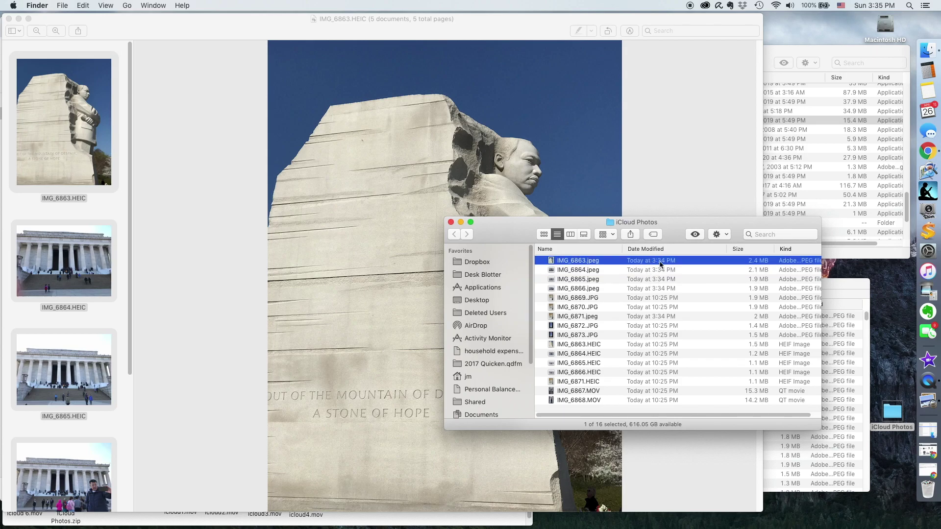
pyautogui.click(651, 300)
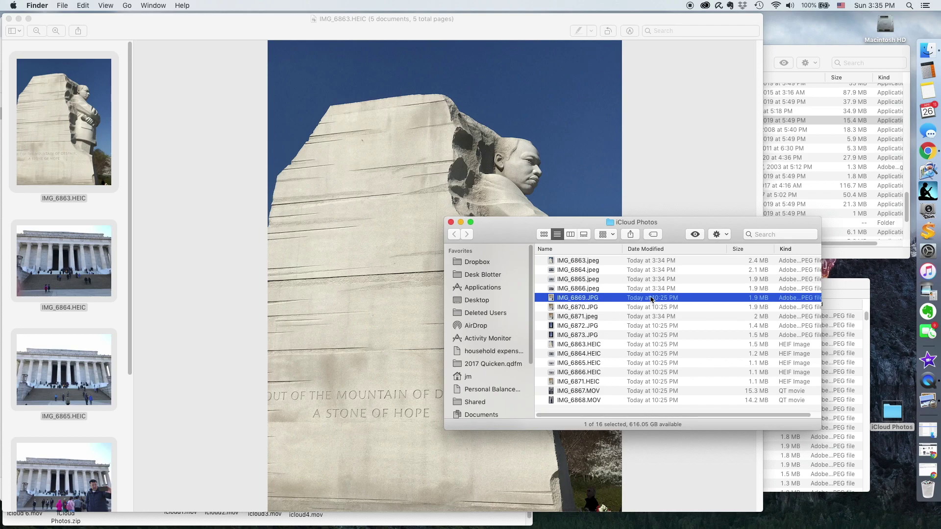
pyautogui.click(656, 263)
pyautogui.click(657, 270)
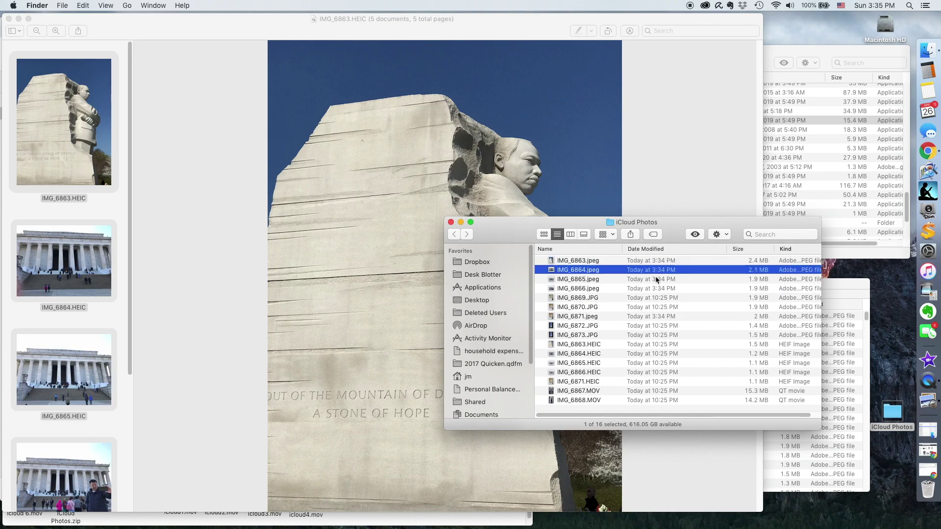
pyautogui.click(658, 299)
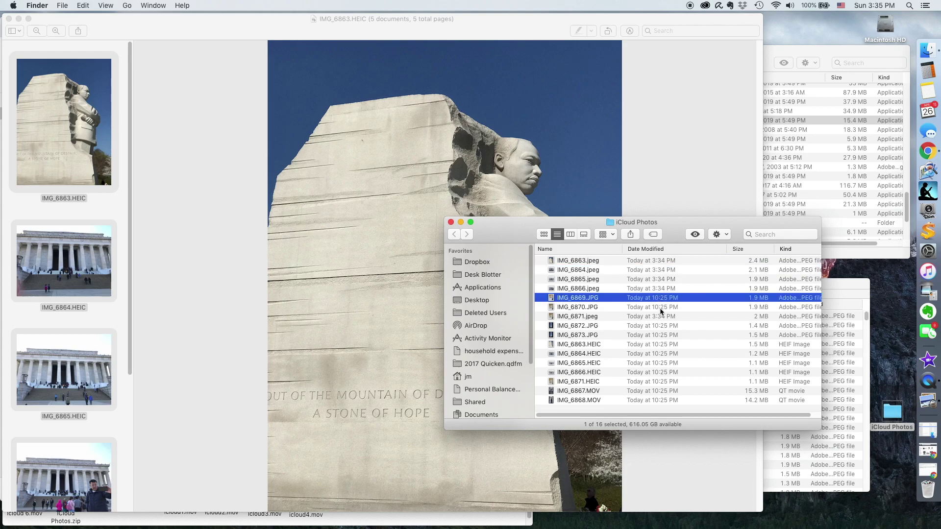
pyautogui.click(663, 262)
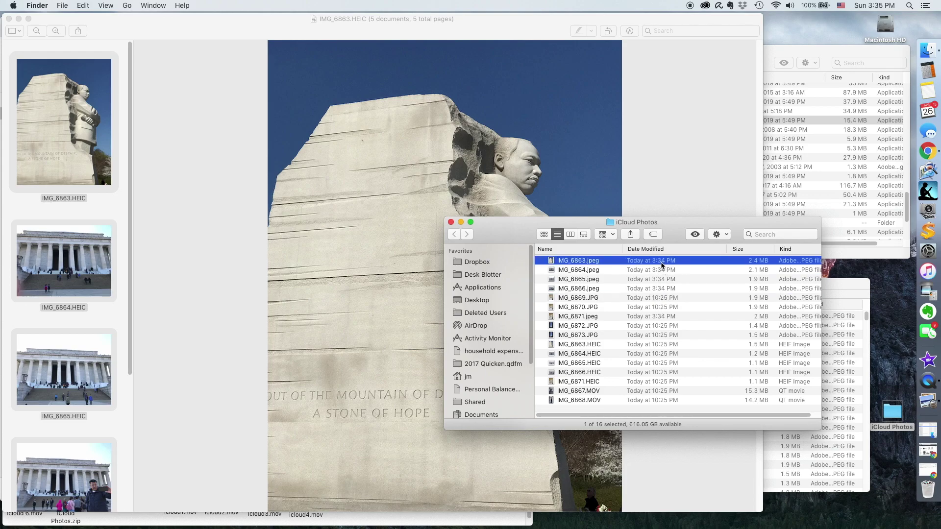
pyautogui.click(665, 271)
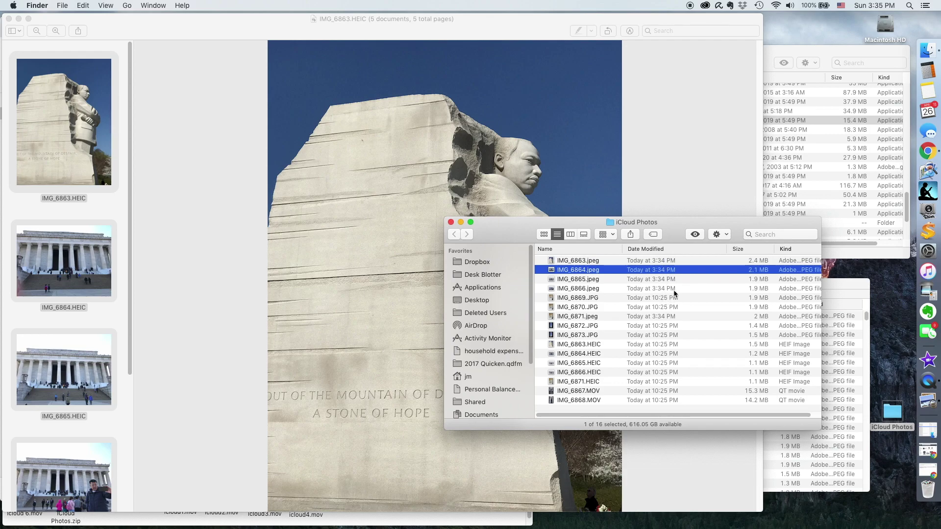